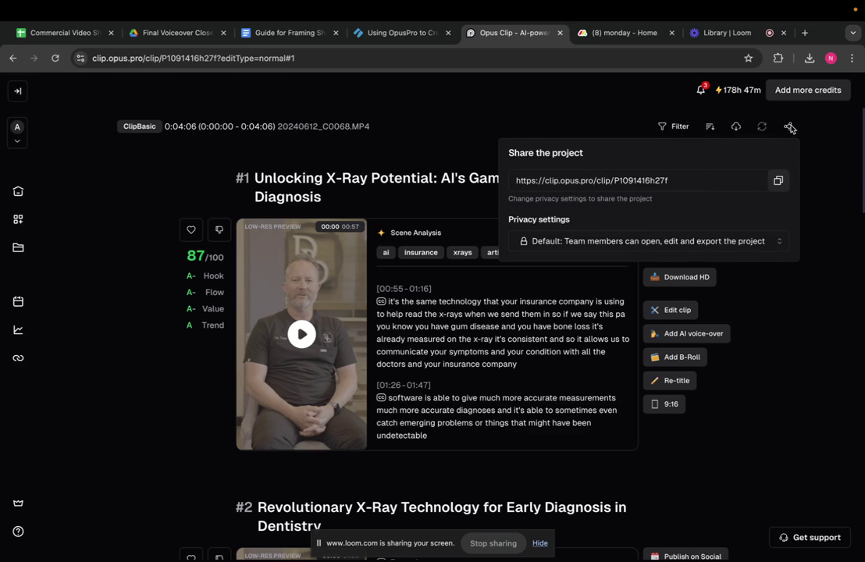
Copy the Opus Clip project's shareable link and switch to the monday.com home tab
{"action": "left_click", "coordinate": [778, 180]}
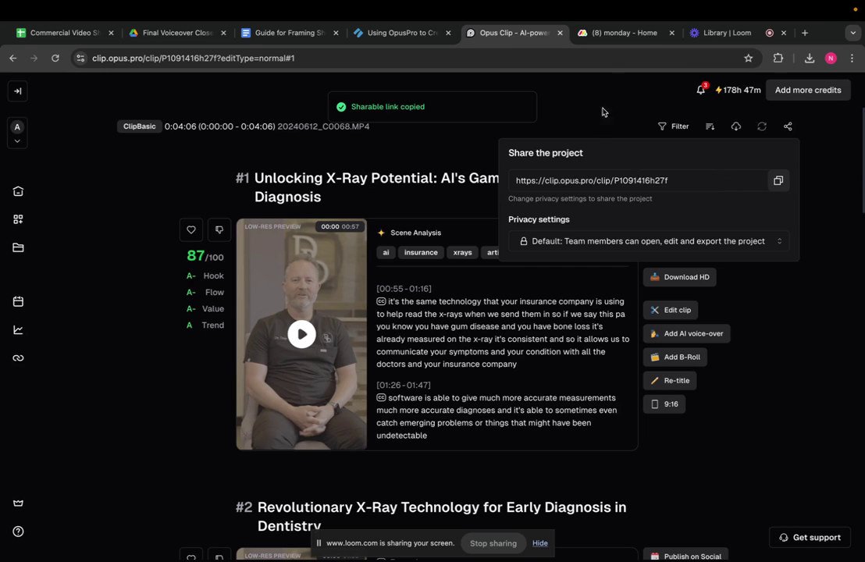
{"action": "left_click", "coordinate": [623, 34]}
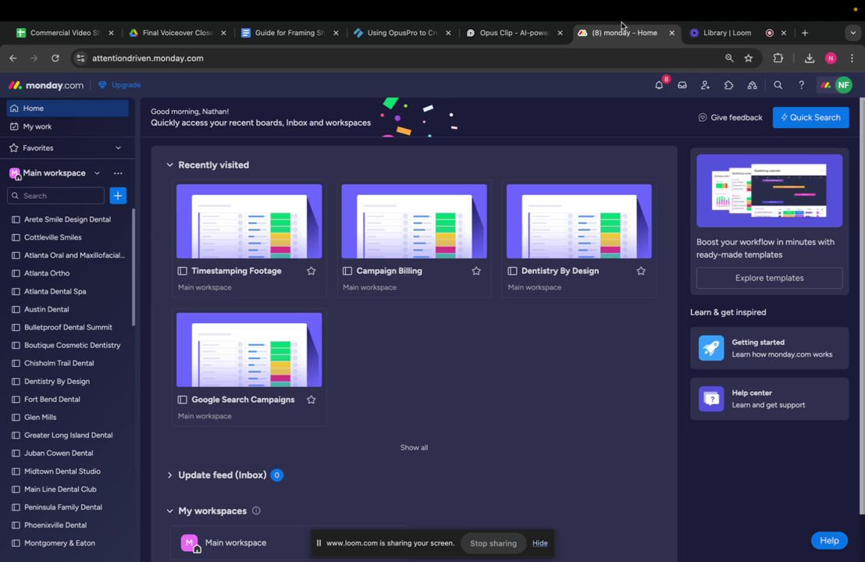
Open the Dentistry By Design board from the sidebar
{"action": "scroll", "coordinate": [109, 308], "scroll_direction": "down", "scroll_amount": 1}
{"action": "scroll", "coordinate": [110, 307], "scroll_direction": "down", "scroll_amount": 2}
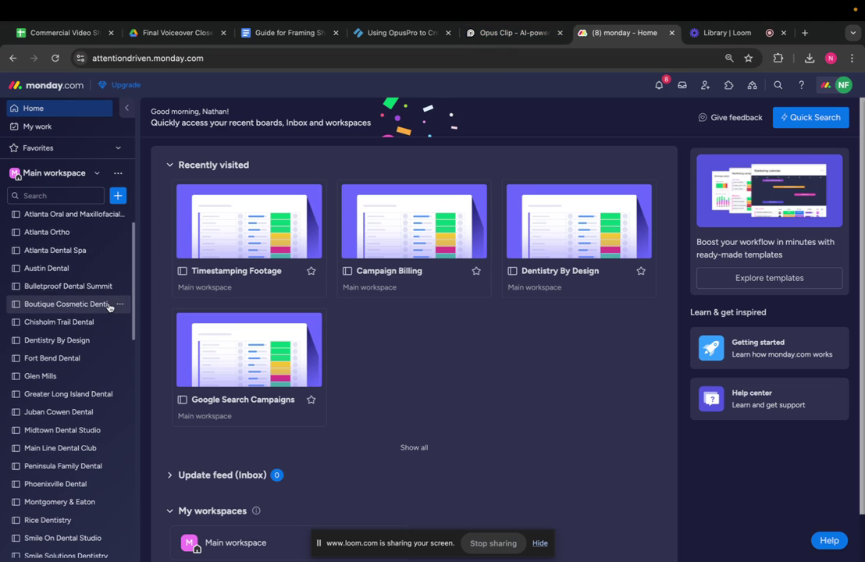
{"action": "left_click", "coordinate": [89, 342]}
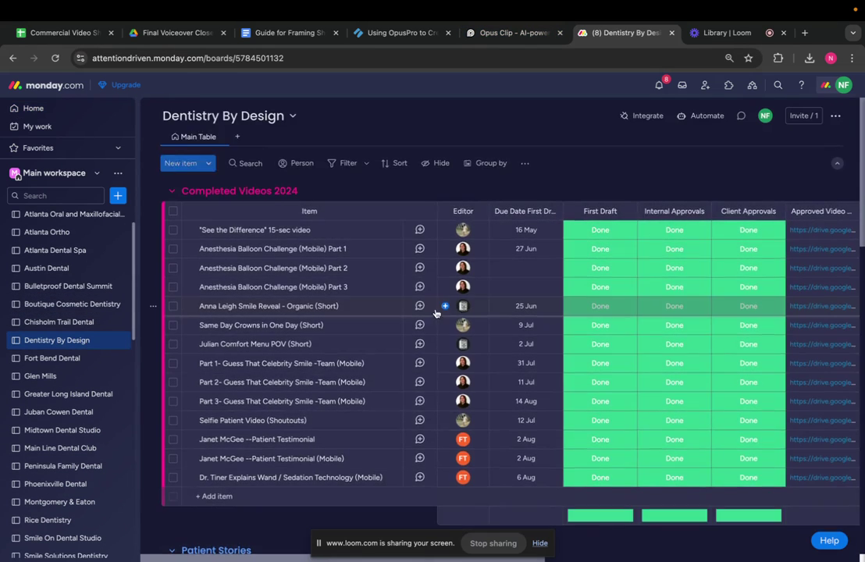
Add the item 'Using AI Technology in Dentistry' to the Opus.Pro Videos group
{"action": "scroll", "coordinate": [345, 360], "scroll_direction": "down", "scroll_amount": 10}
{"action": "scroll", "coordinate": [344, 360], "scroll_direction": "down", "scroll_amount": 3}
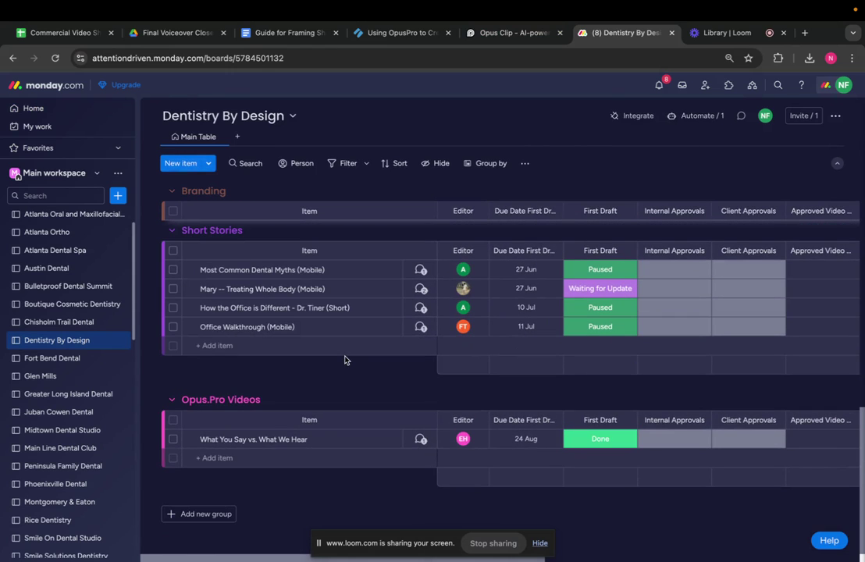
{"action": "left_click", "coordinate": [217, 458]}
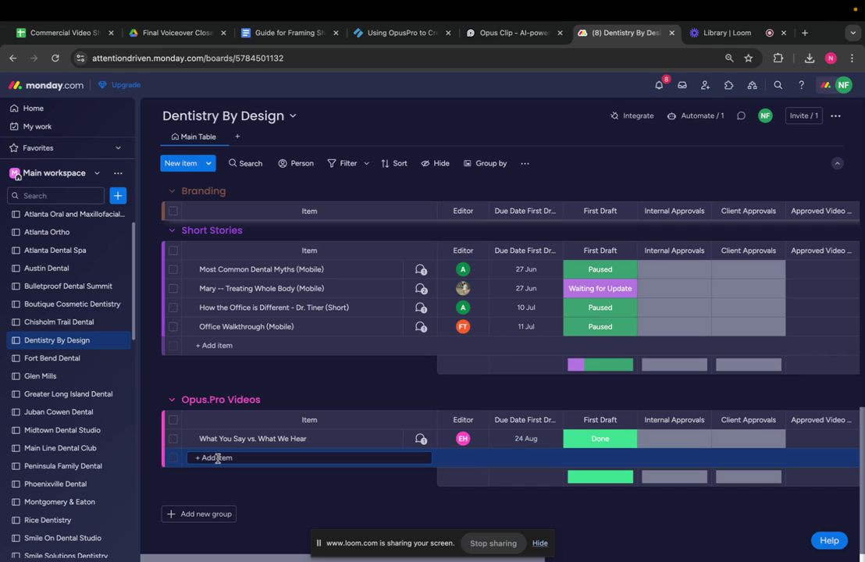
{"action": "type", "text": "U"}
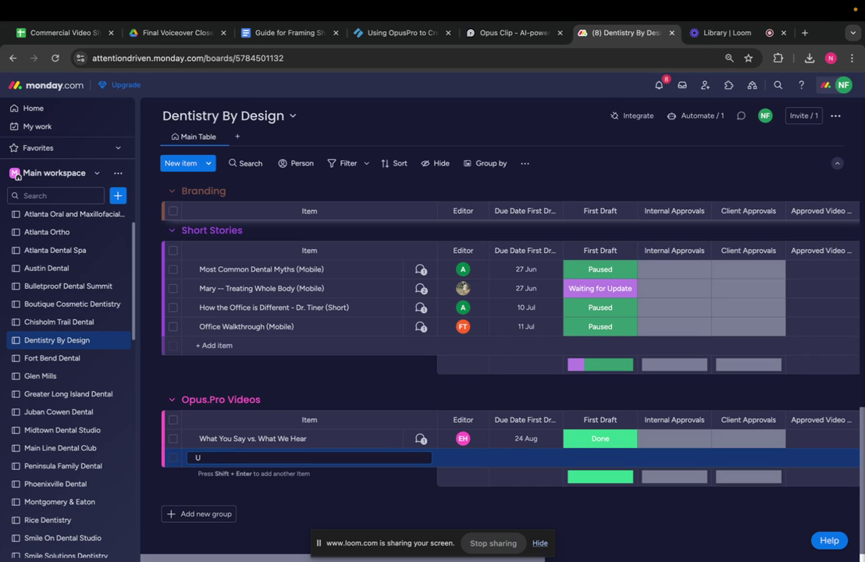
{"action": "type", "text": "sing AI Technology in Denti"}
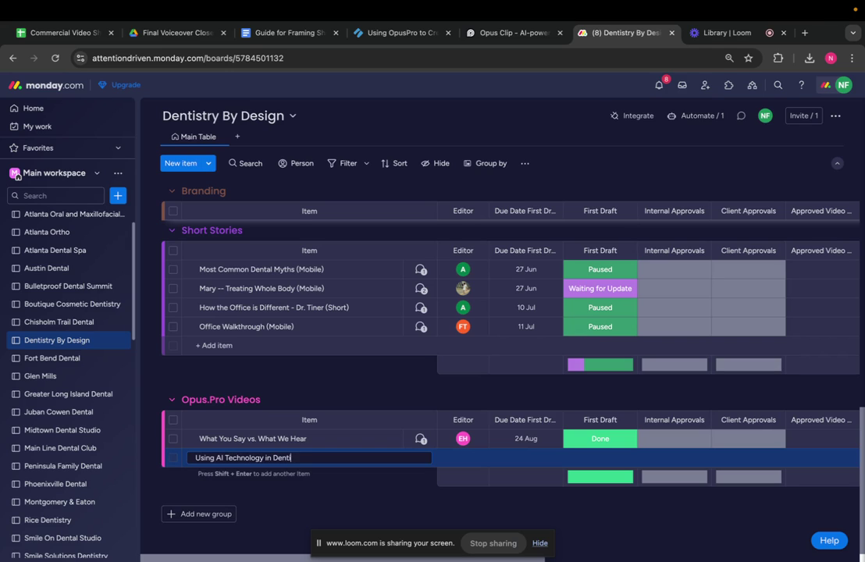
{"action": "type", "text": "stry"}
{"action": "key", "text": "Return"}
{"action": "left_click", "coordinate": [464, 458]}
Assign the team member as editor and set the item's due date to 21 Sep
{"action": "type", "text": "ele"}
{"action": "left_click", "coordinate": [434, 409]}
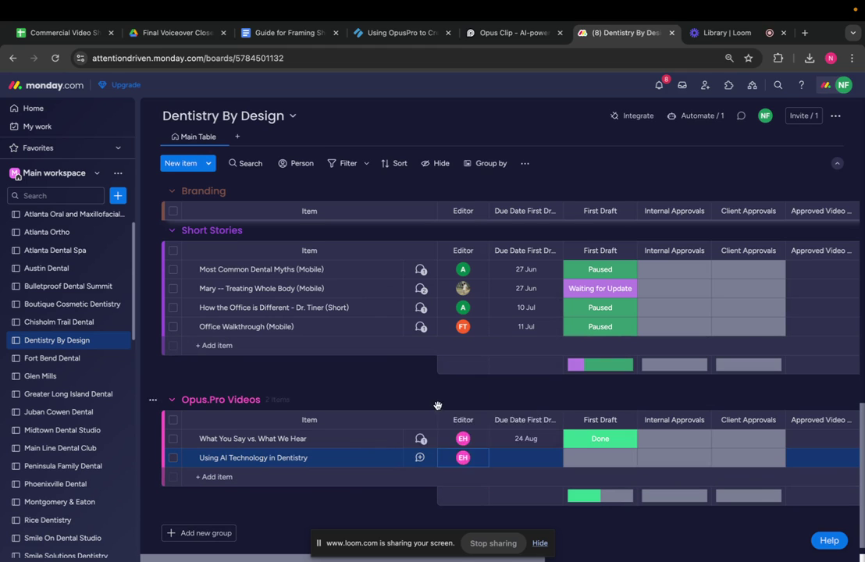
{"action": "left_click", "coordinate": [526, 464]}
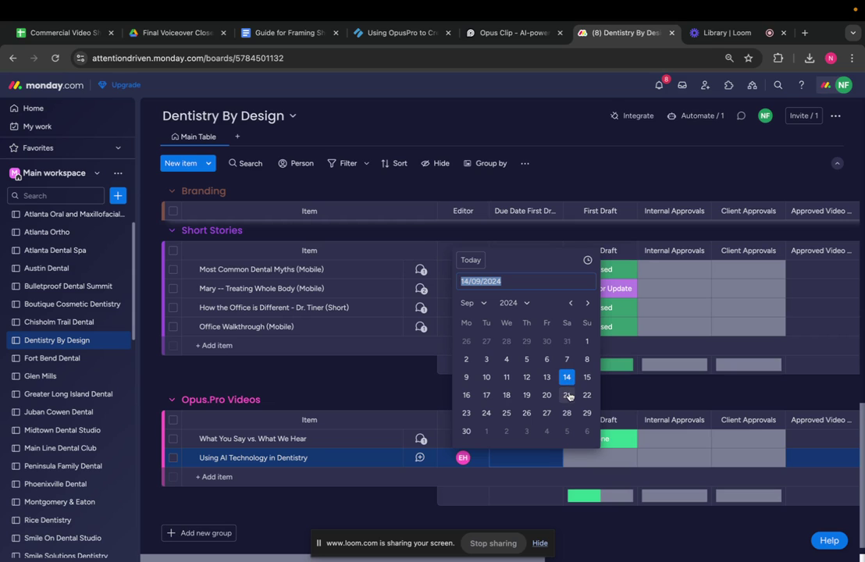
{"action": "left_click", "coordinate": [568, 395]}
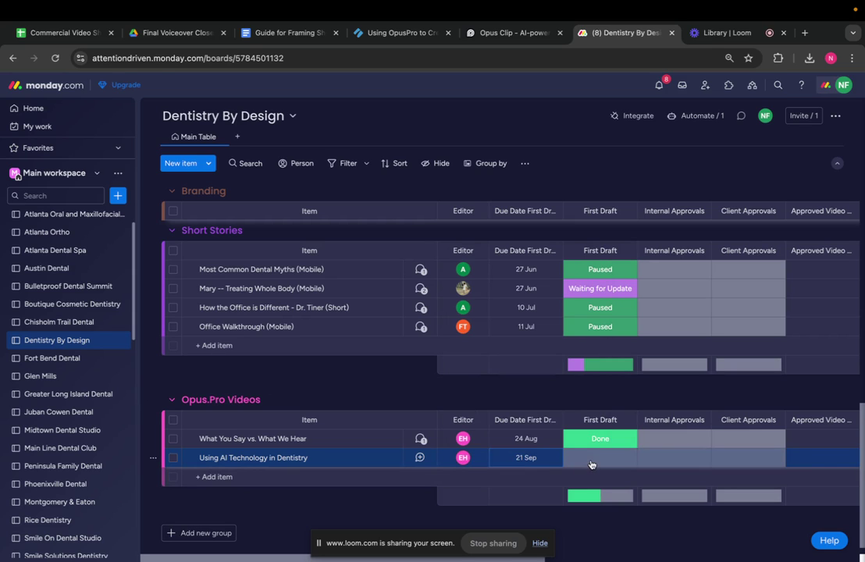
Set First Draft to Working on it and open the item's updates
{"action": "left_click", "coordinate": [591, 465]}
{"action": "left_click", "coordinate": [573, 300]}
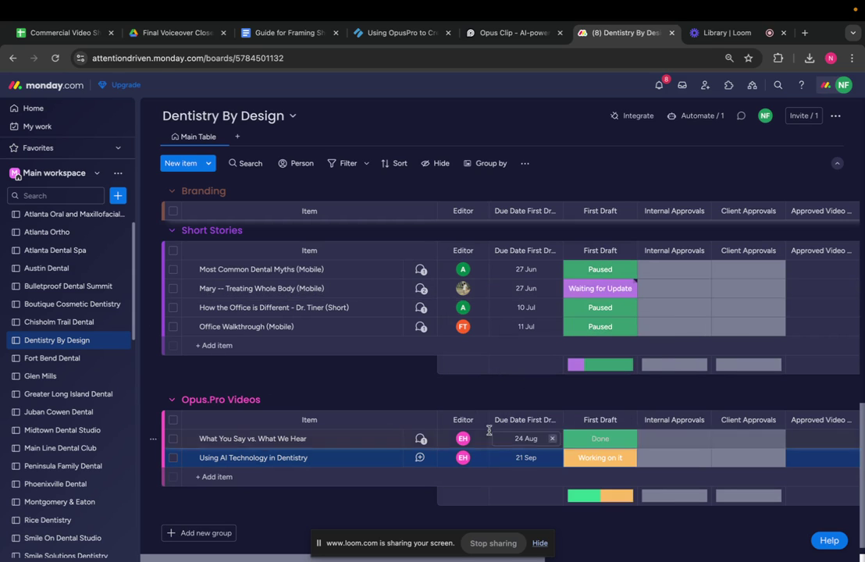
{"action": "left_click", "coordinate": [420, 458]}
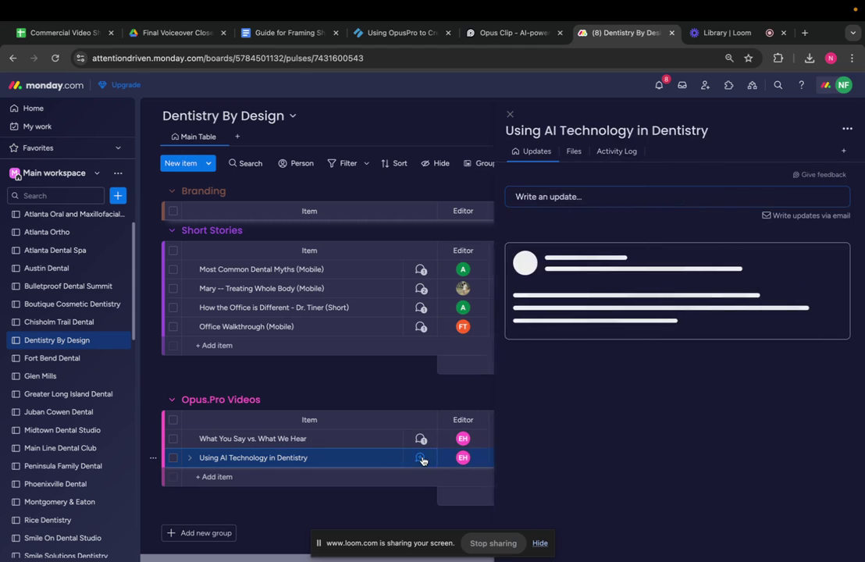
Start an update @-mentioning the editor: 'I have a new video for you to edit.'
{"action": "left_click", "coordinate": [535, 193]}
{"action": "type", "text": "@"}
{"action": "left_click", "coordinate": [564, 267]}
{"action": "type", "text": "I have a new vieo for"}
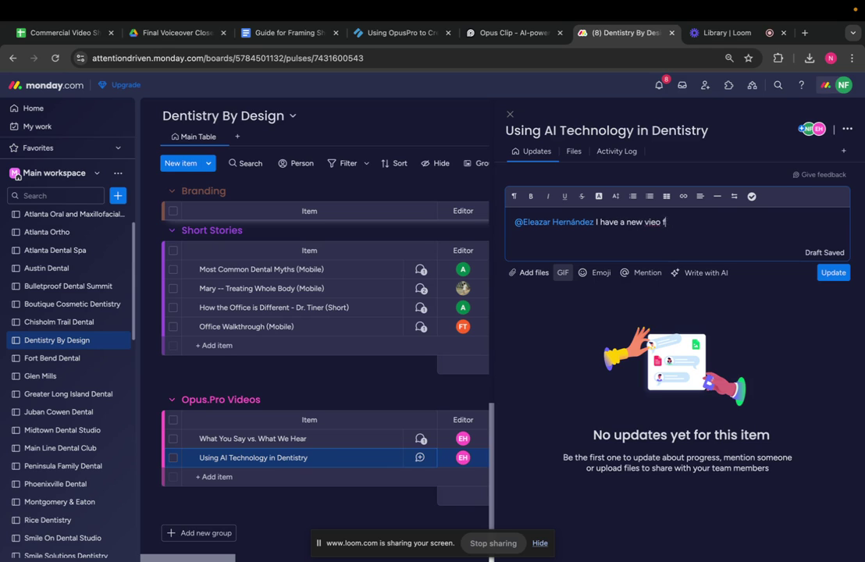
{"action": "key", "text": "BackSpace"}
{"action": "type", "text": "deo for you to edit."}
Add 'Here is the link to the project:', the pasted Opus Clip link, and 'The name of the video is'
{"action": "key", "text": "Return"}
{"action": "key", "text": "Return"}
{"action": "type", "text": "Here"}
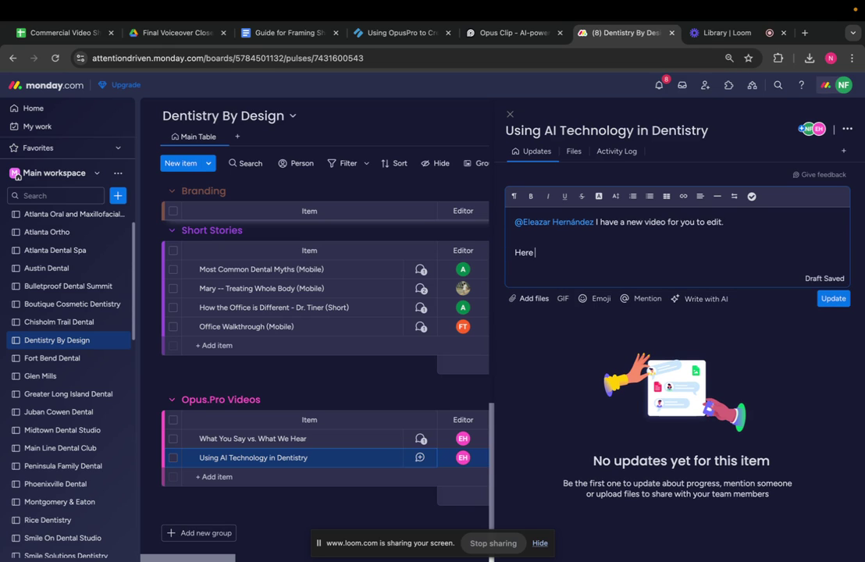
{"action": "type", "text": " is the link to the project:"}
{"action": "key", "text": "Return"}
{"action": "key", "text": "Return"}
{"action": "key", "text": "Return"}
{"action": "key", "text": "Return"}
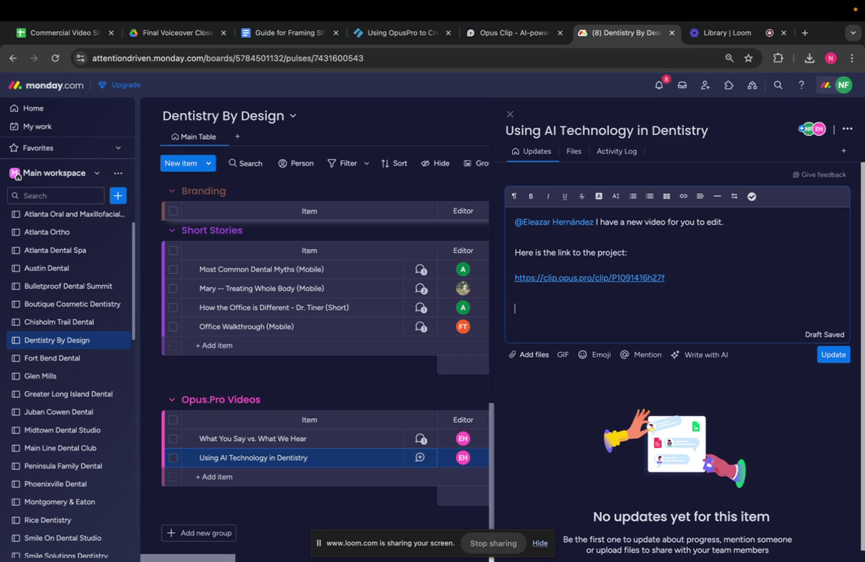
{"action": "type", "text": "The name of the video is"}
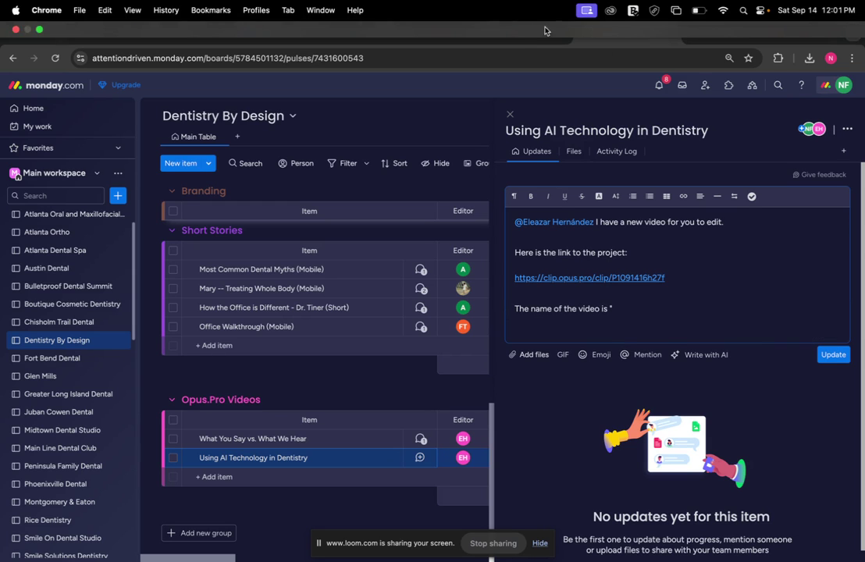
Select the clip's title in the Opus Clip project, then return to the monday.com update
{"action": "left_click", "coordinate": [521, 36]}
{"action": "left_click_drag", "start_coordinate": [322, 196], "coordinate": [257, 175]}
{"action": "key", "text": "ctrl+c"}
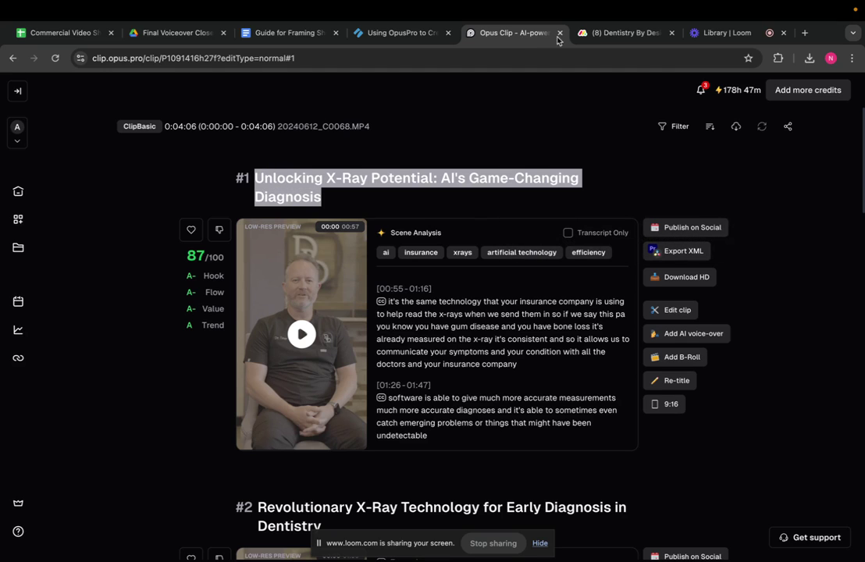
{"action": "left_click", "coordinate": [582, 33]}
Paste the quoted video title and request B-Roll of the doctor evaluating X-Rays and scanning teeth
{"action": "key", "text": "ctrl+v"}
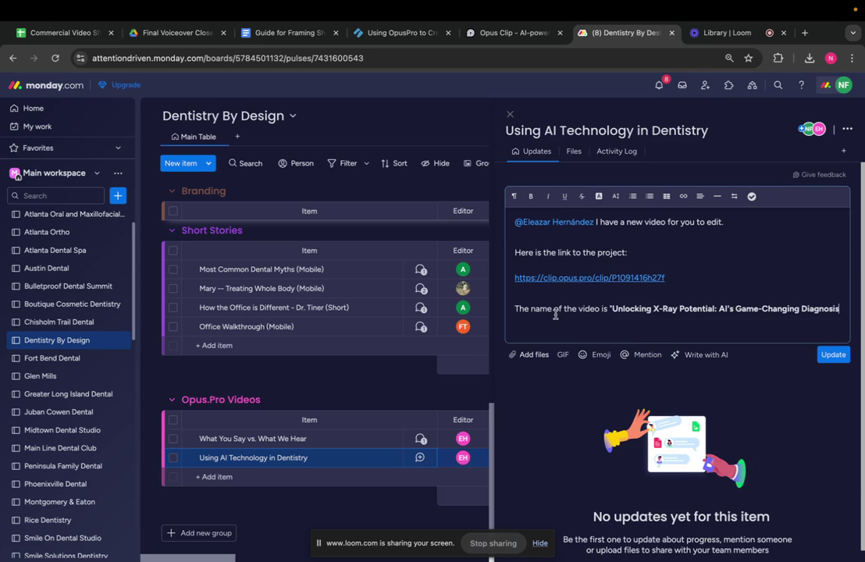
{"action": "type", "text": "\""}
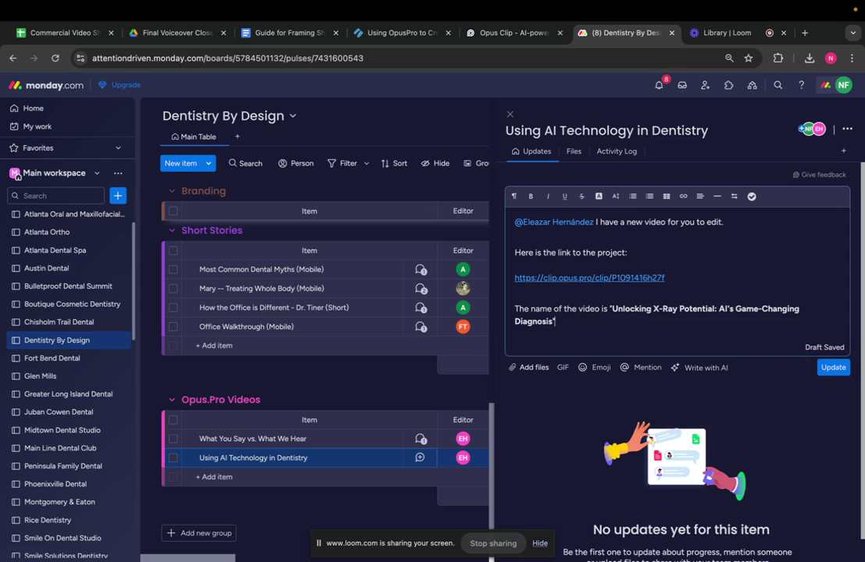
{"action": "key", "text": "Return"}
{"action": "key", "text": "Return"}
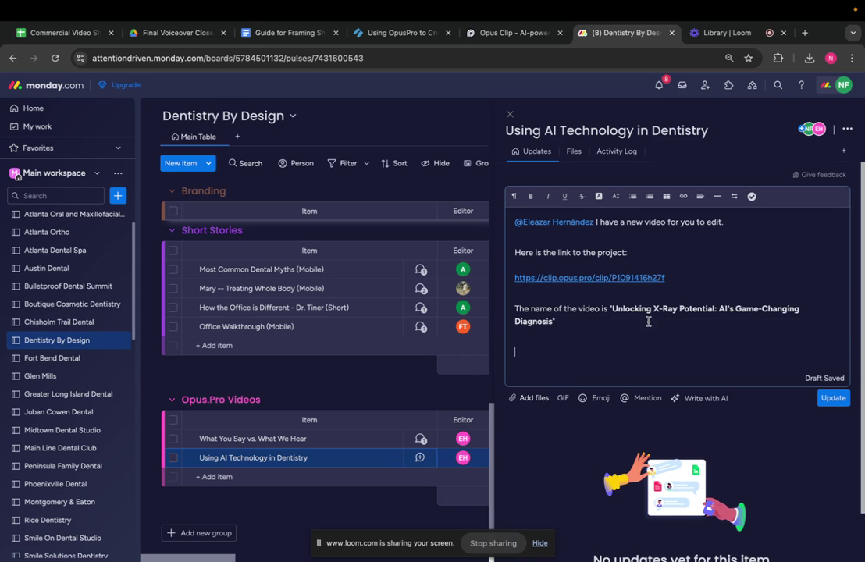
{"action": "type", "text": "Please try to incorporae"}
{"action": "key", "text": "BackSpace"}
{"action": "type", "text": "te "}
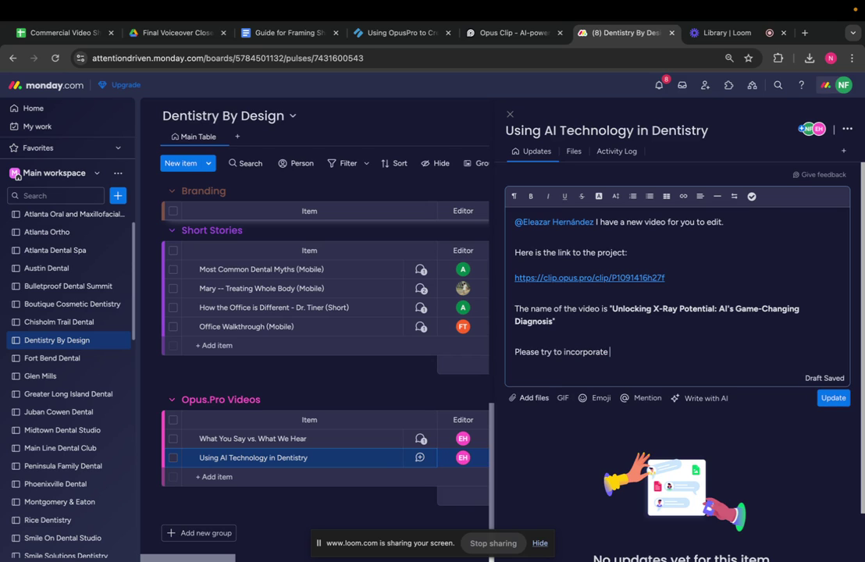
{"action": "type", "text": "lots of B-Roll shots of the docor"}
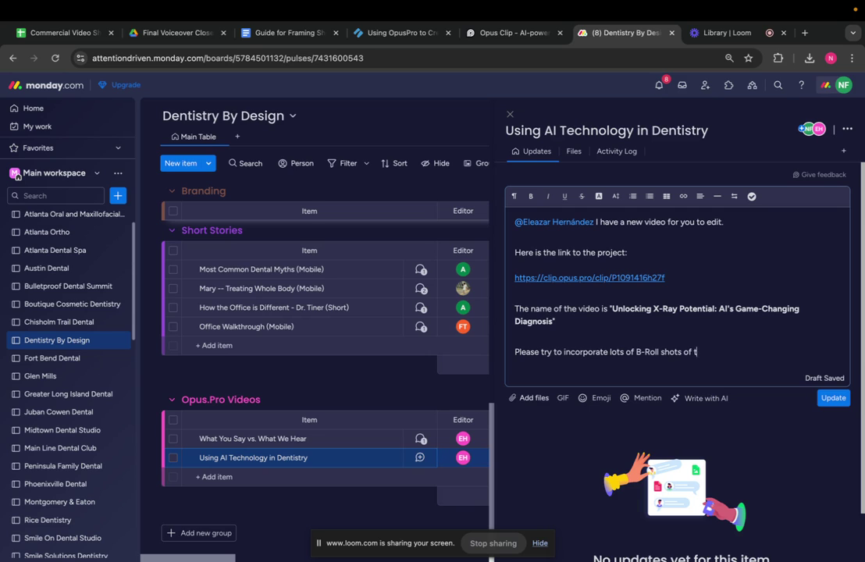
{"action": "key", "text": "BackSpace"}
{"action": "key", "text": "BackSpace"}
{"action": "type", "text": "tor evaluating X-Rays, both on his own and with patient"}
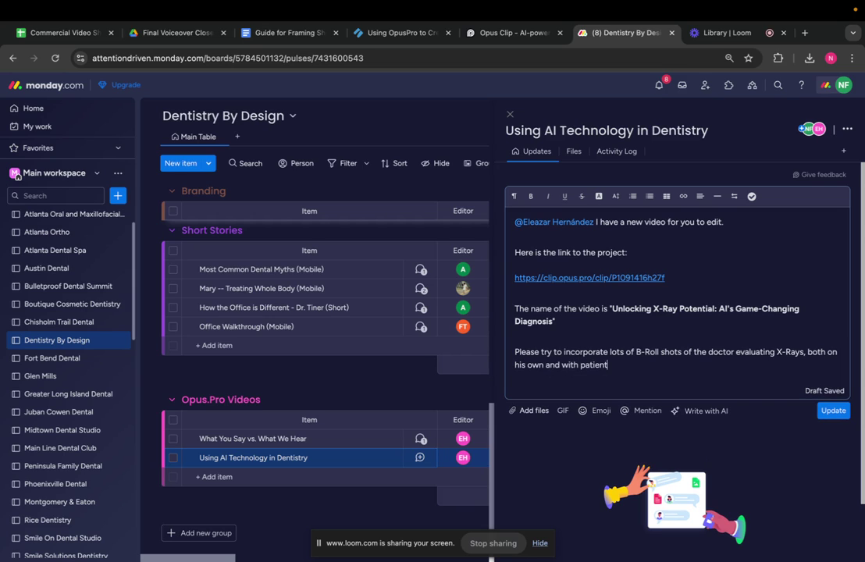
{"action": "type", "text": "s as well as clips of him"}
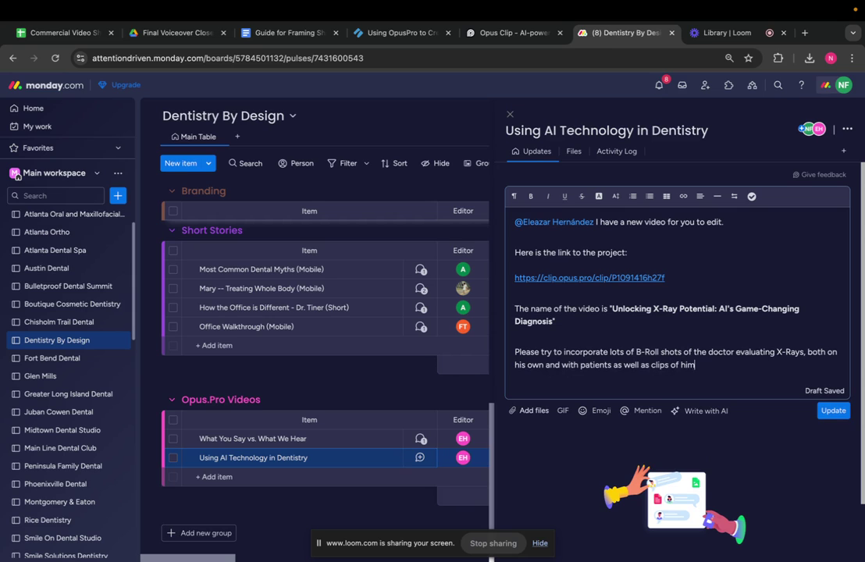
{"action": "type", "text": " scanning teeth with the di"}
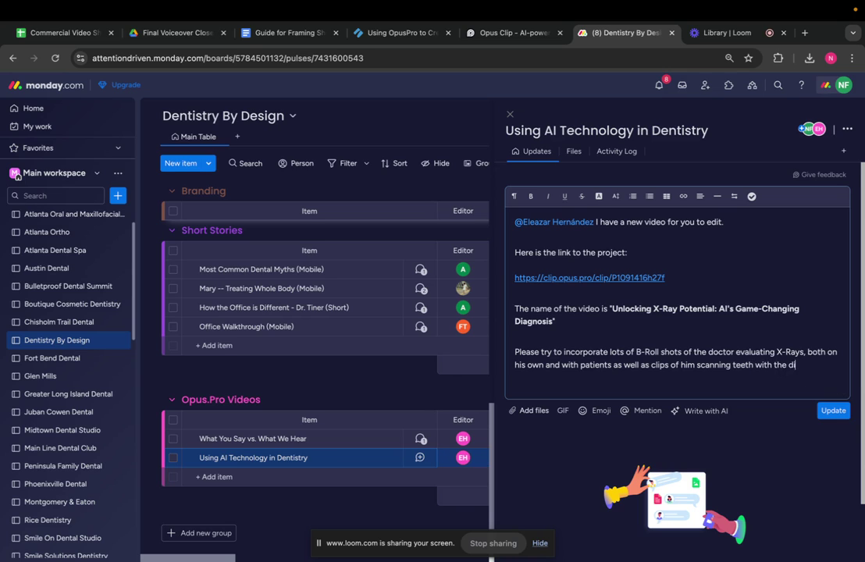
{"action": "type", "text": "gital 3D scanner."}
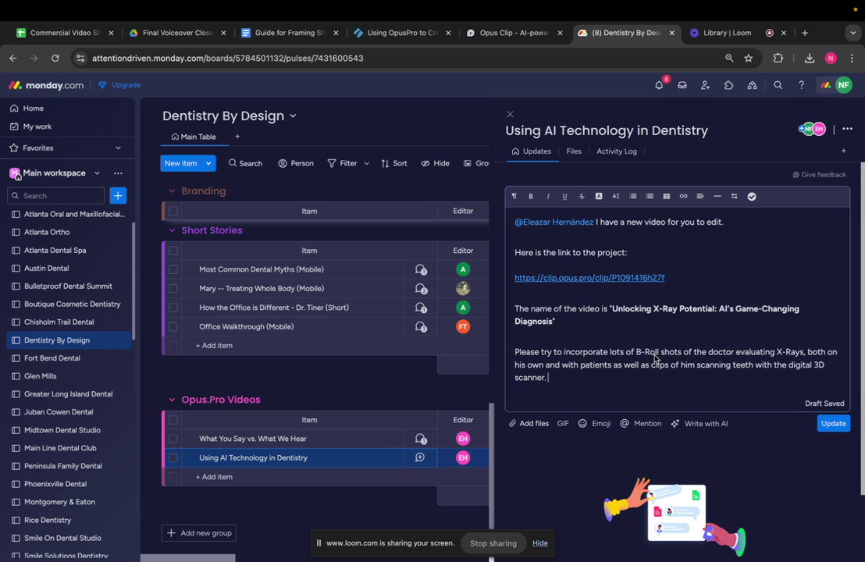
Add a paragraph saying the video was filmed in LOG and needs color-grading and captions
{"action": "key", "text": "Return"}
{"action": "key", "text": "Return"}
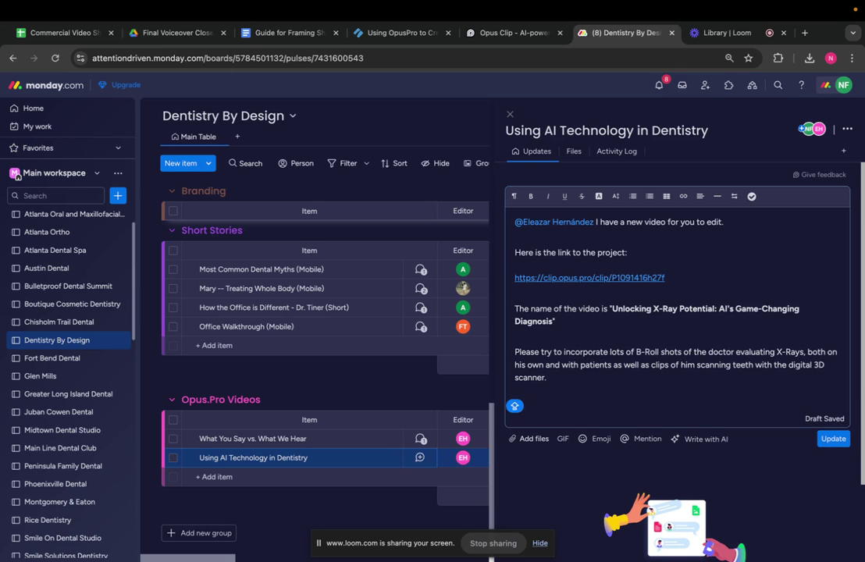
{"action": "type", "text": "This video was filmed "}
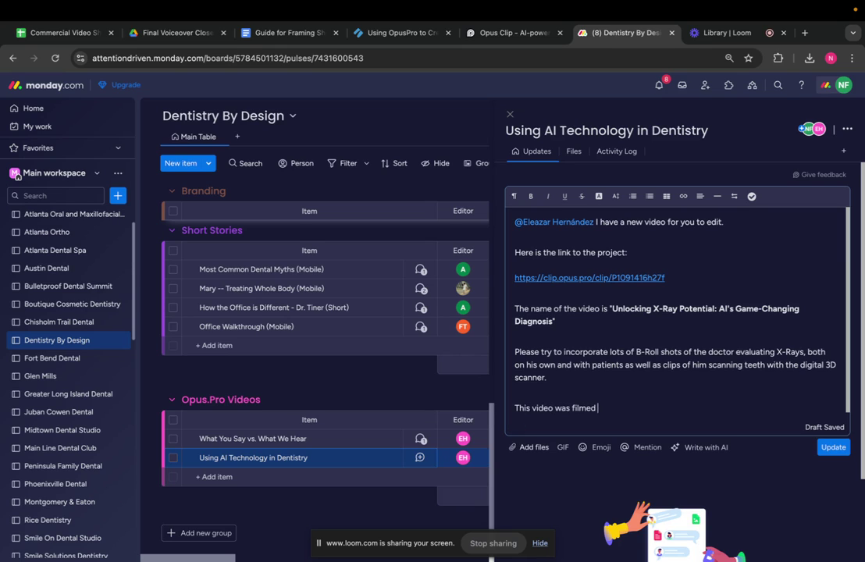
{"action": "type", "text": "in LOG and will need to be col"}
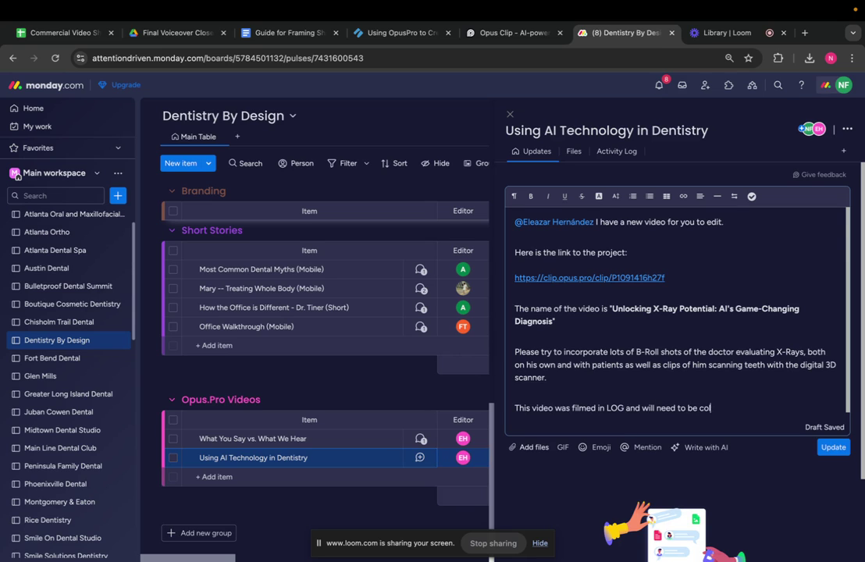
{"action": "type", "text": "or-graded. It will also need cam"}
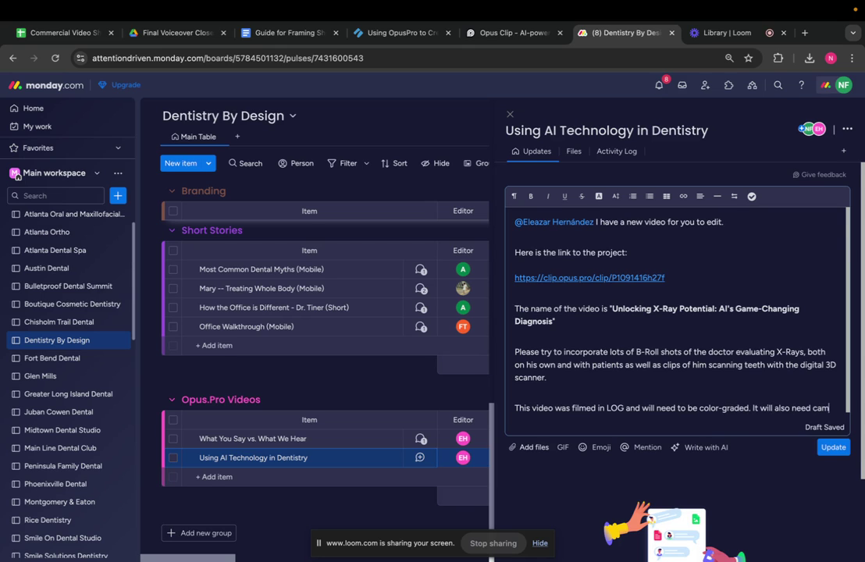
{"action": "key", "text": "BackSpace"}
{"action": "type", "text": "ptions."}
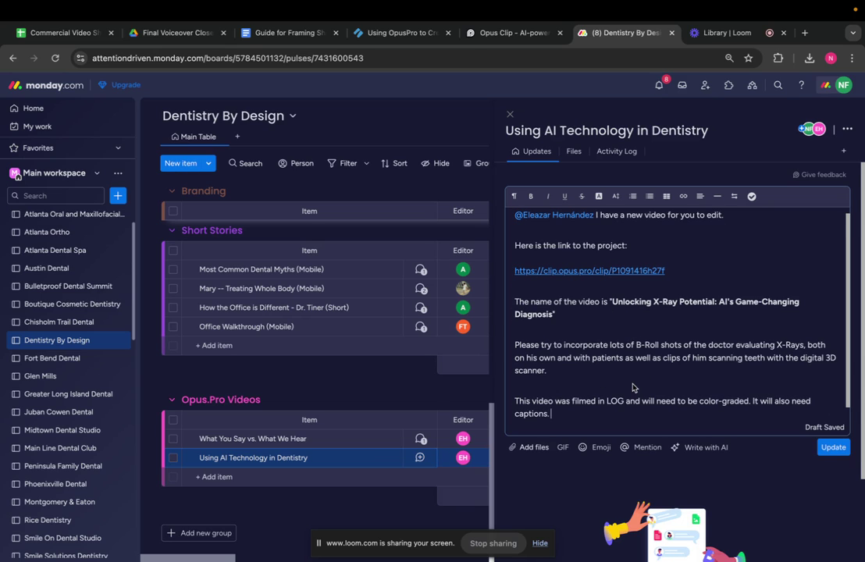
{"action": "left_click", "coordinate": [507, 33]}
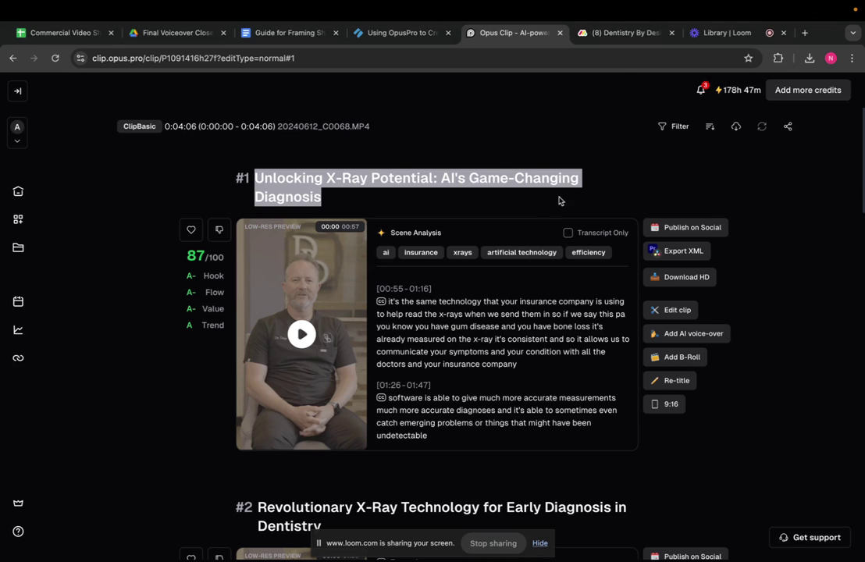
Go back from the Opus Clip clip page to the Dentistry By Design board
{"action": "left_click", "coordinate": [607, 34]}
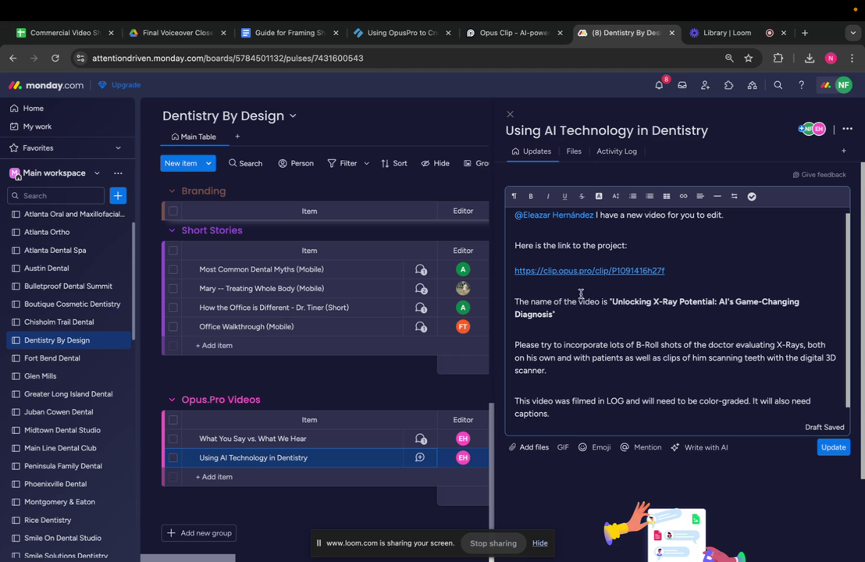
Leave the update as a draft and switch to the Loom videos library
{"action": "scroll", "coordinate": [643, 322], "scroll_direction": "down", "scroll_amount": 1}
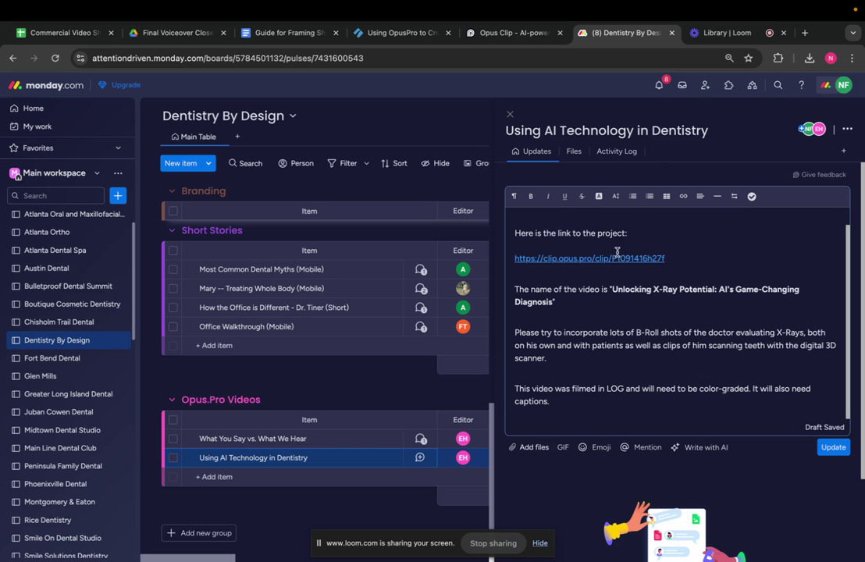
{"action": "left_click", "coordinate": [715, 35]}
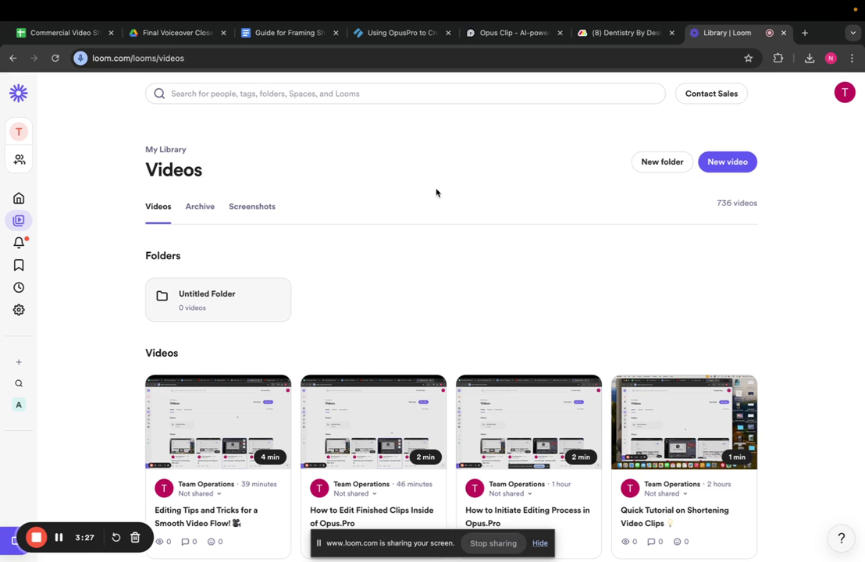